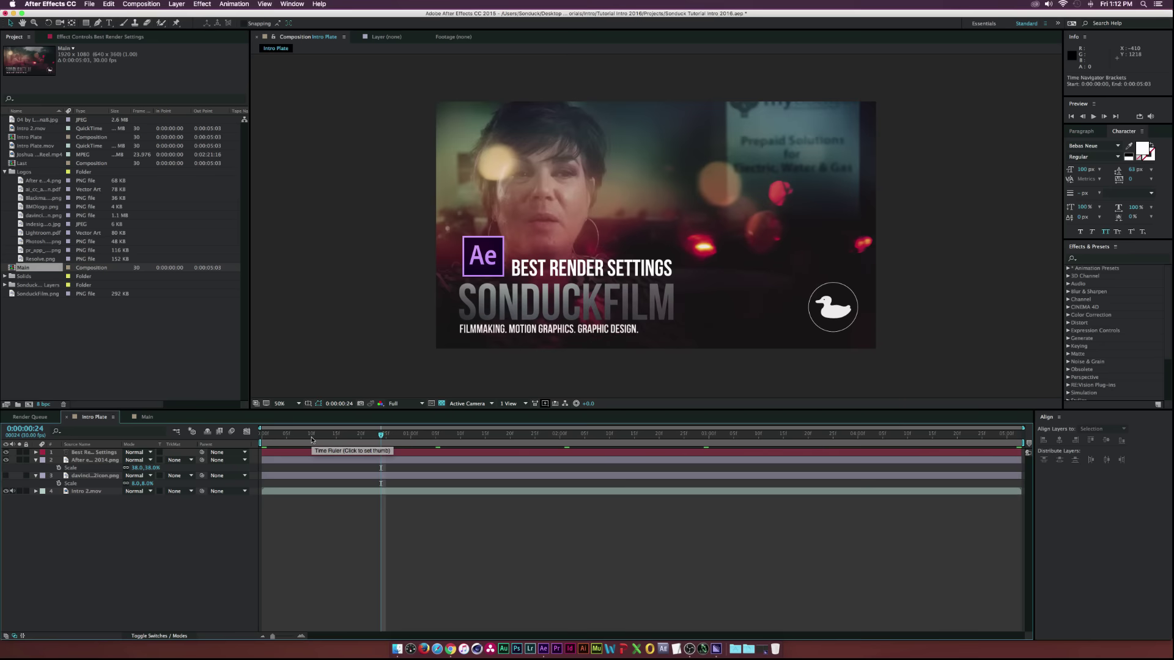
Scrub the timeline and end the Intro Plate work area at 0:00:04:11
click(311, 436)
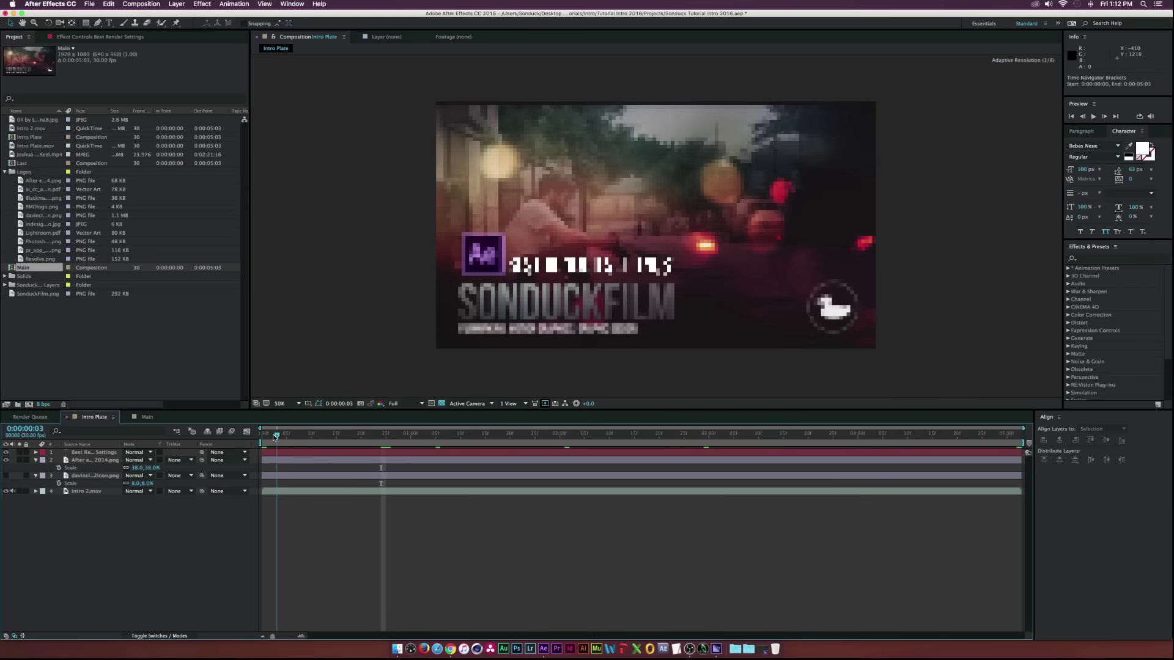
click(274, 435)
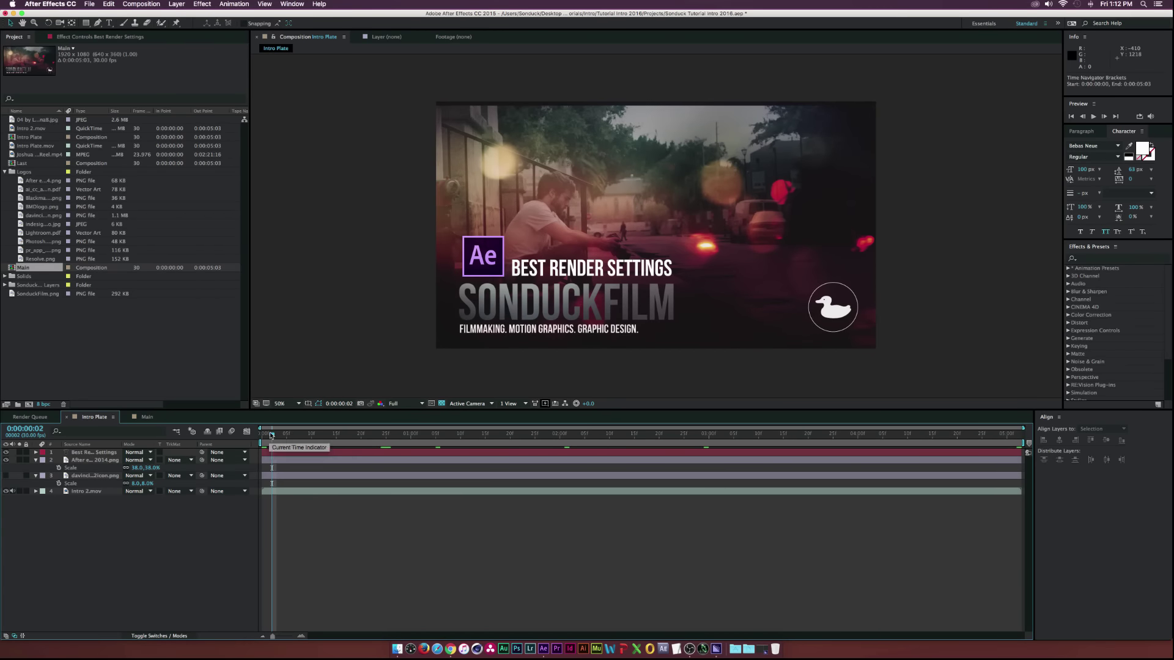
key(Page_Up)
key(Page_Up)
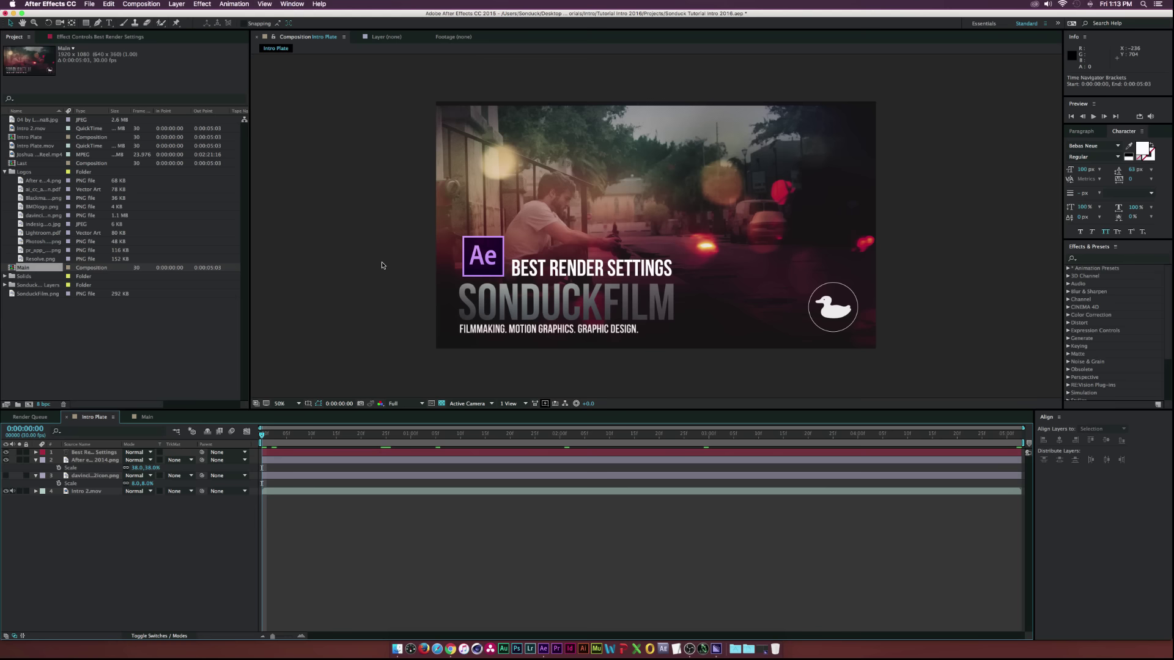
drag(296, 437, 409, 442)
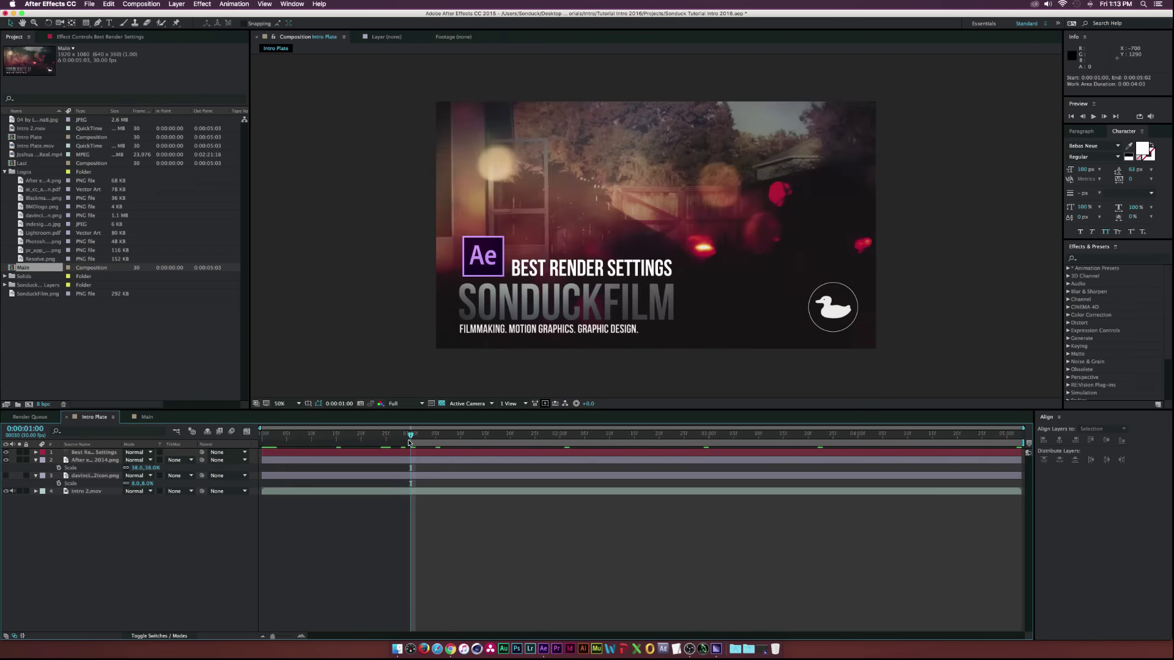
click(913, 434)
key(n)
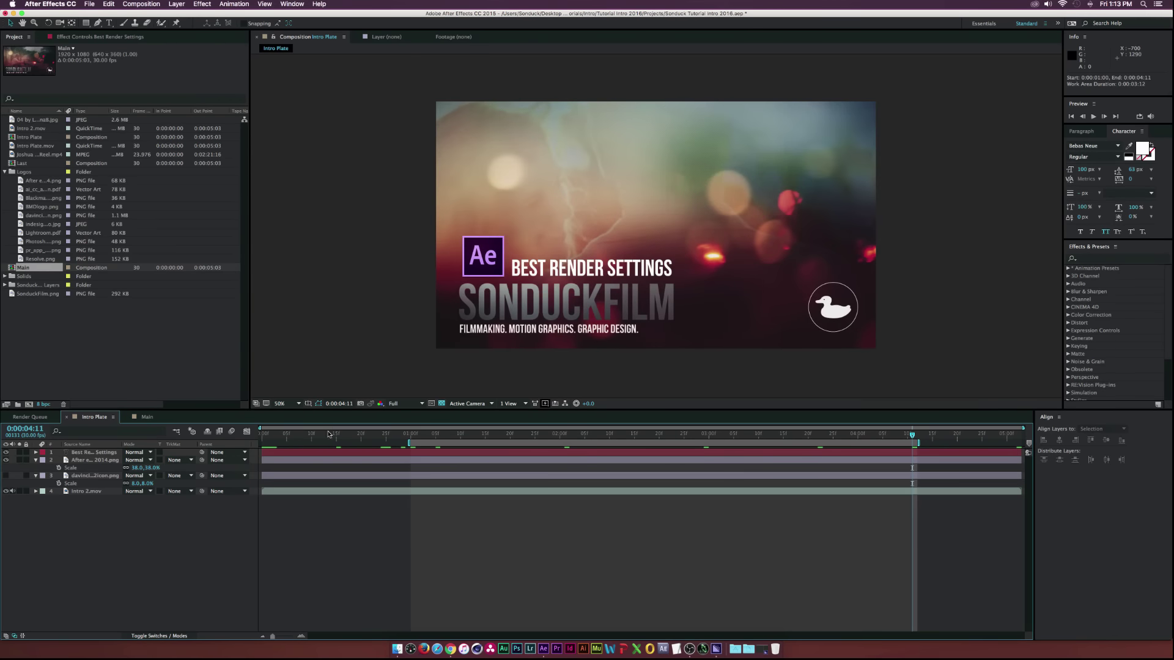
Start the work area at 0:00:00:00 and move to the comp's last frame
key(Home)
key(b)
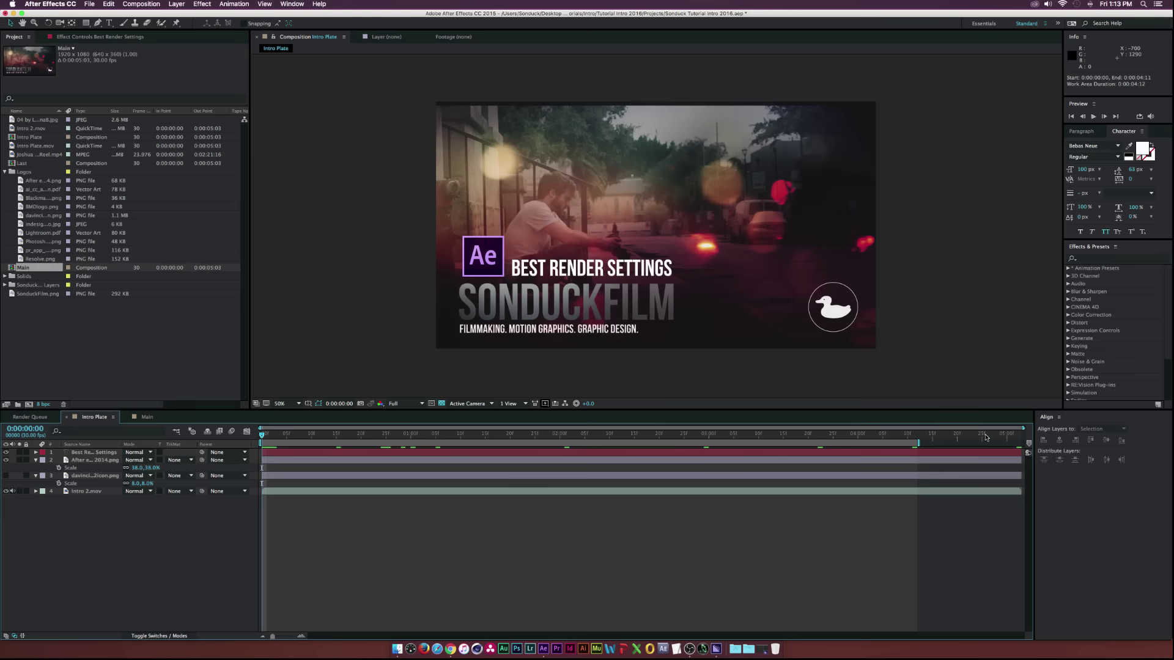
key(End)
End the work area at 0:00:05:02 and queue Intro Plate for rendering with Best Settings
key(n)
click(141, 3)
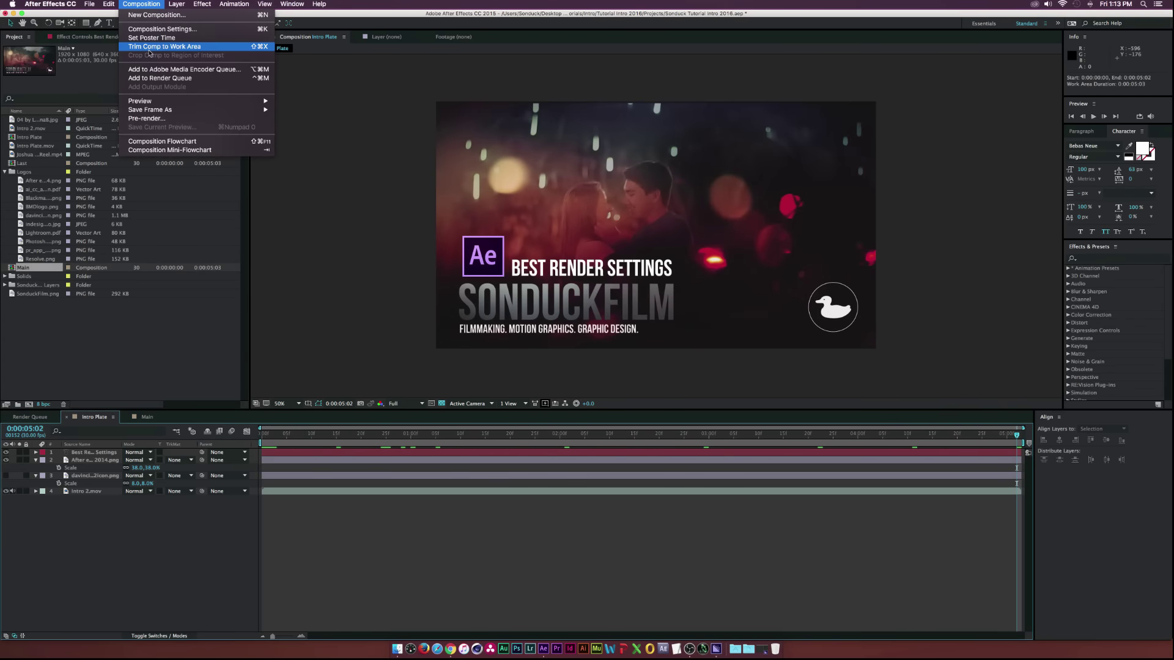
click(155, 80)
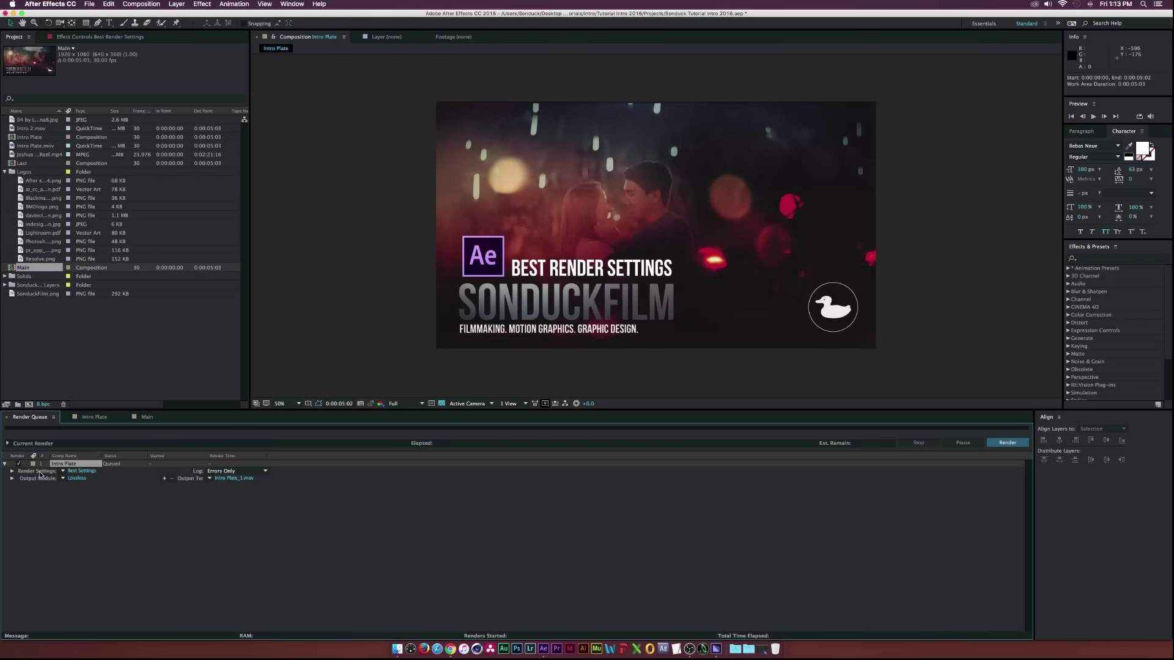
click(63, 471)
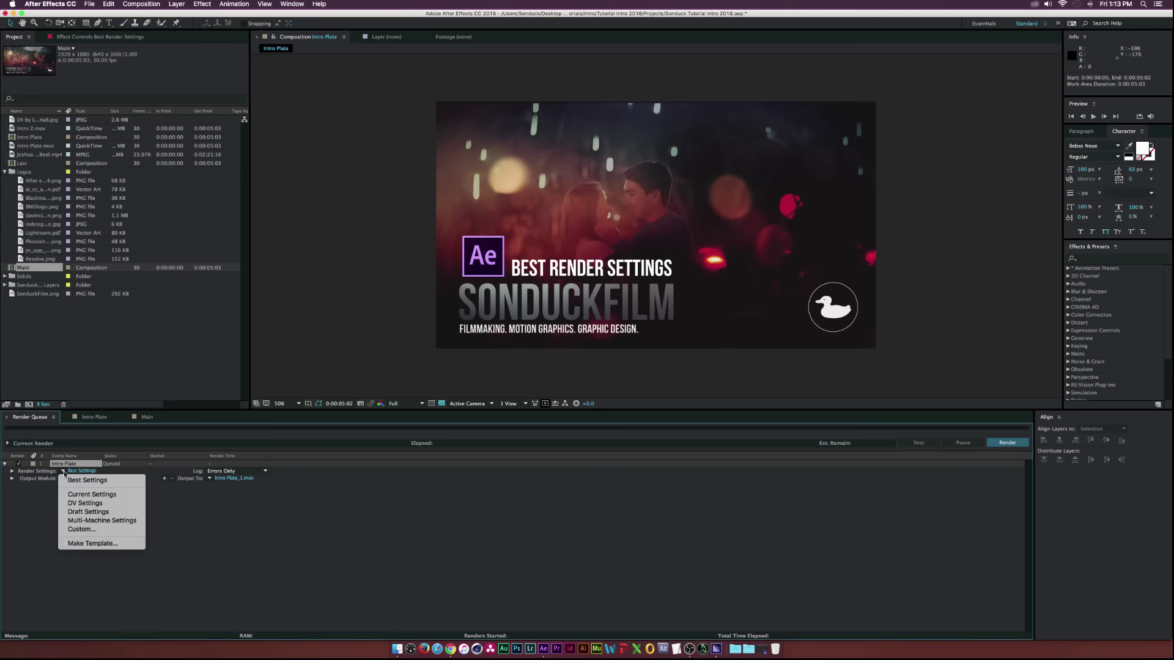
click(71, 481)
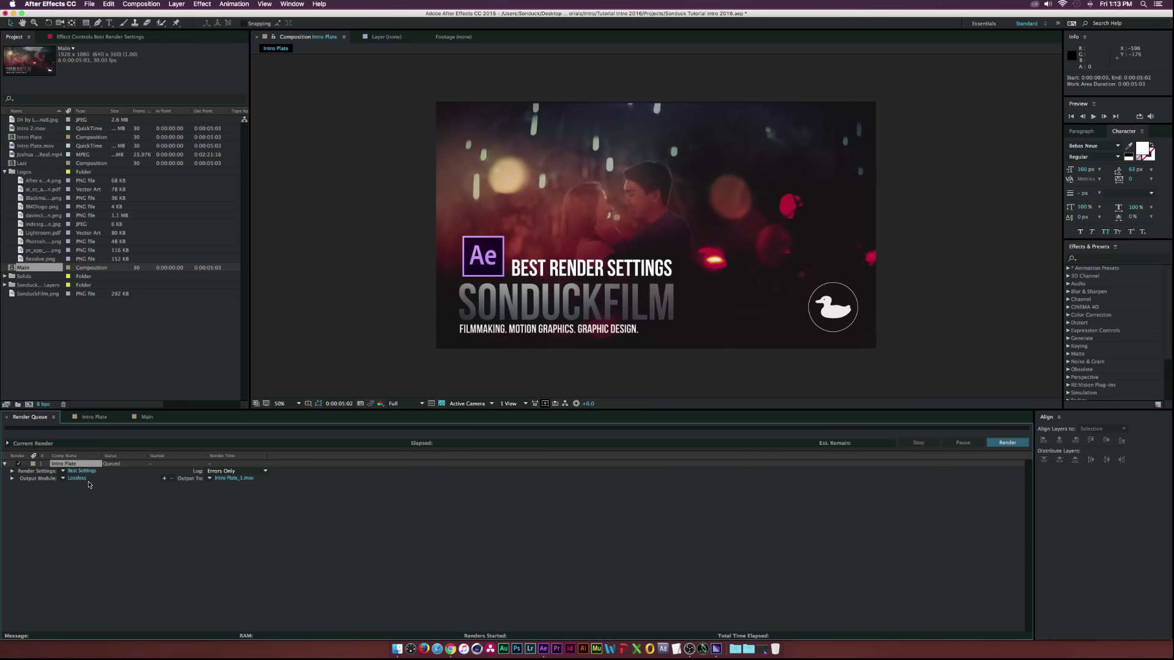
Set the output module to QuickTime, Millions of Colors, Apple ProRes 422 (HQ) codec
click(77, 478)
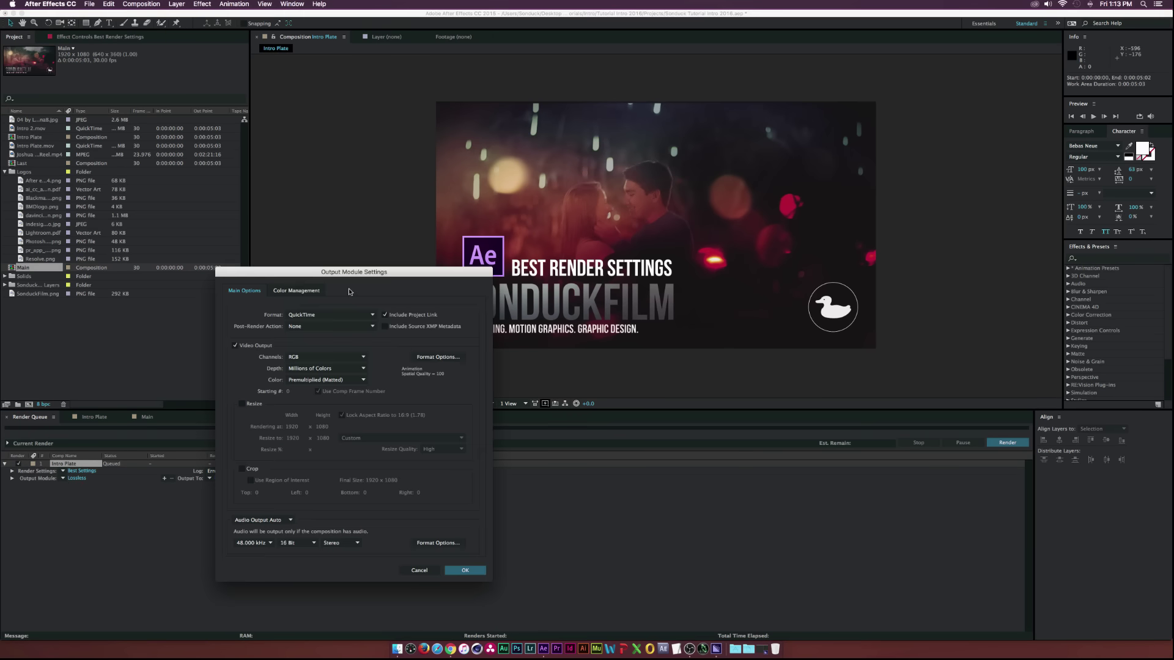
click(267, 264)
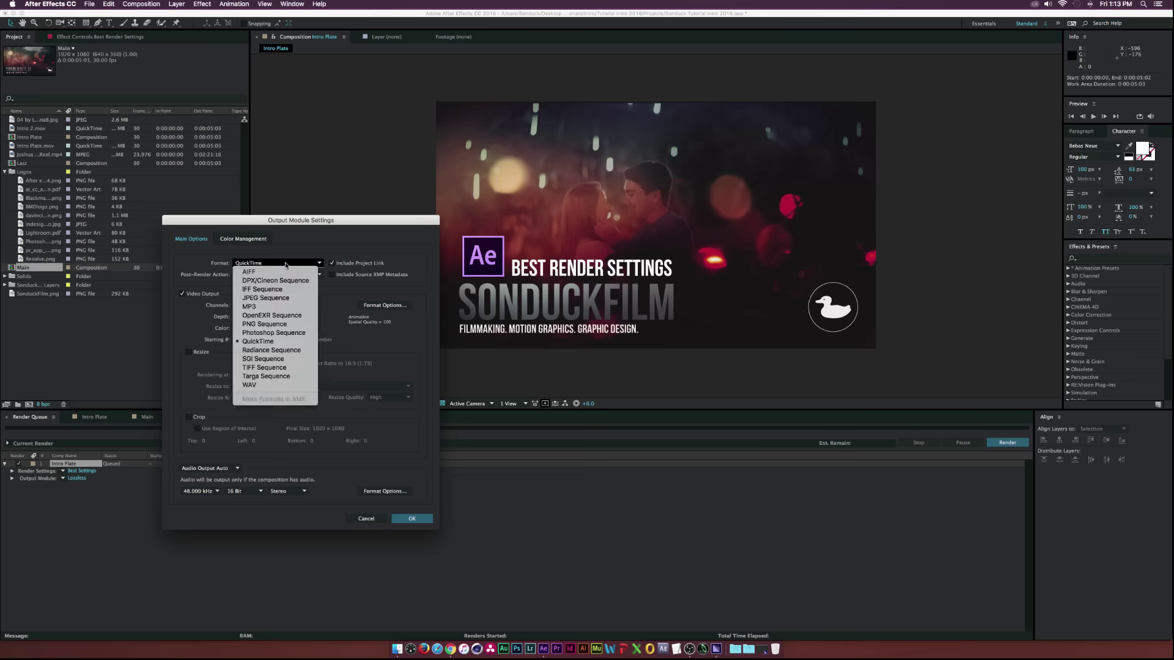
click(244, 342)
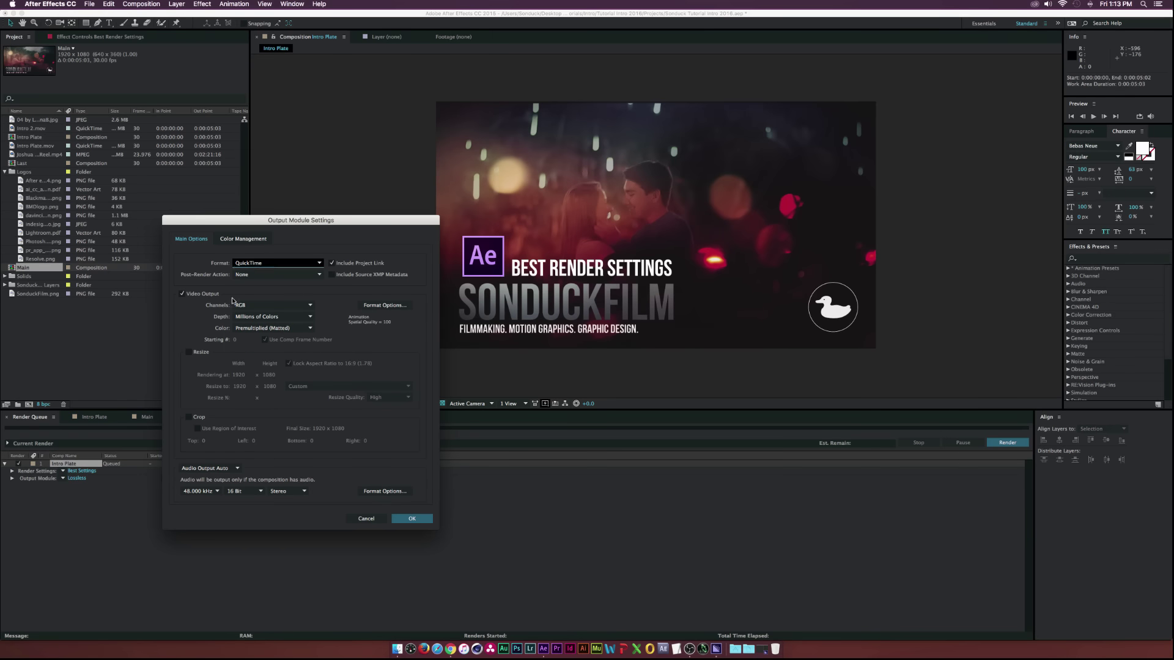
click(286, 316)
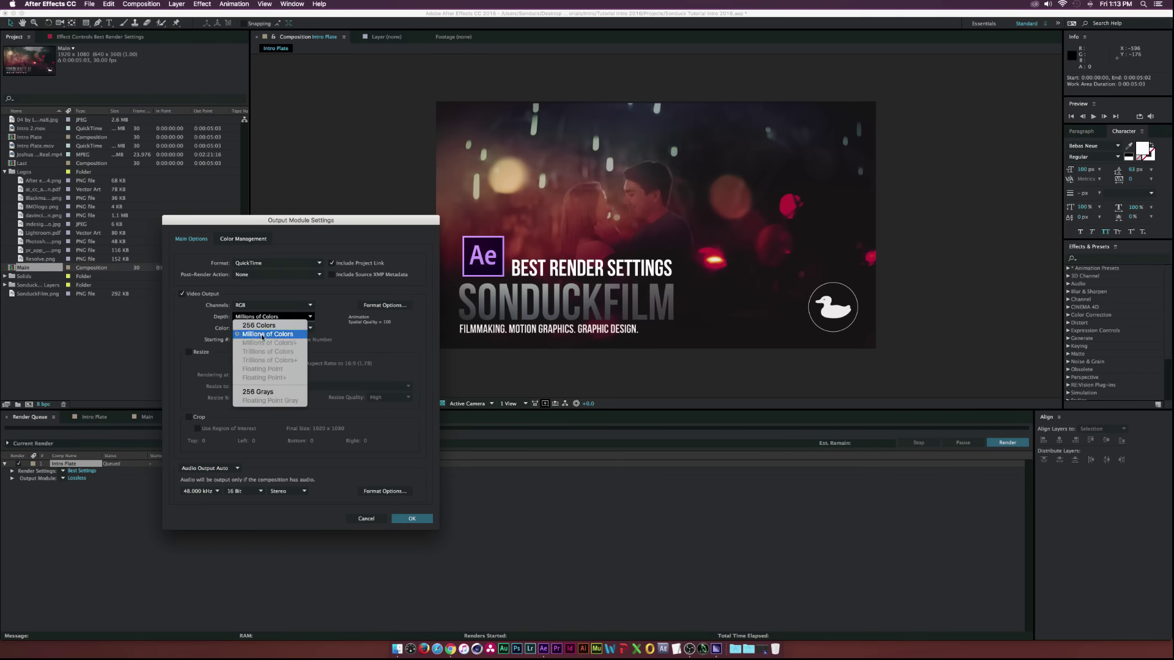
click(268, 334)
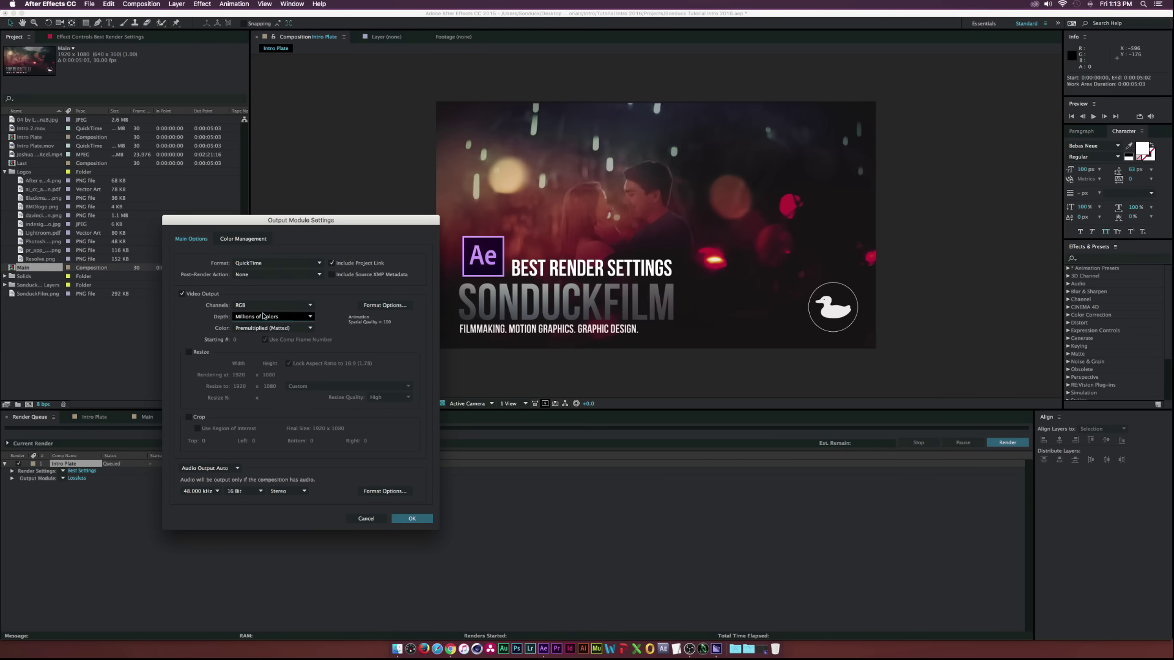
click(380, 306)
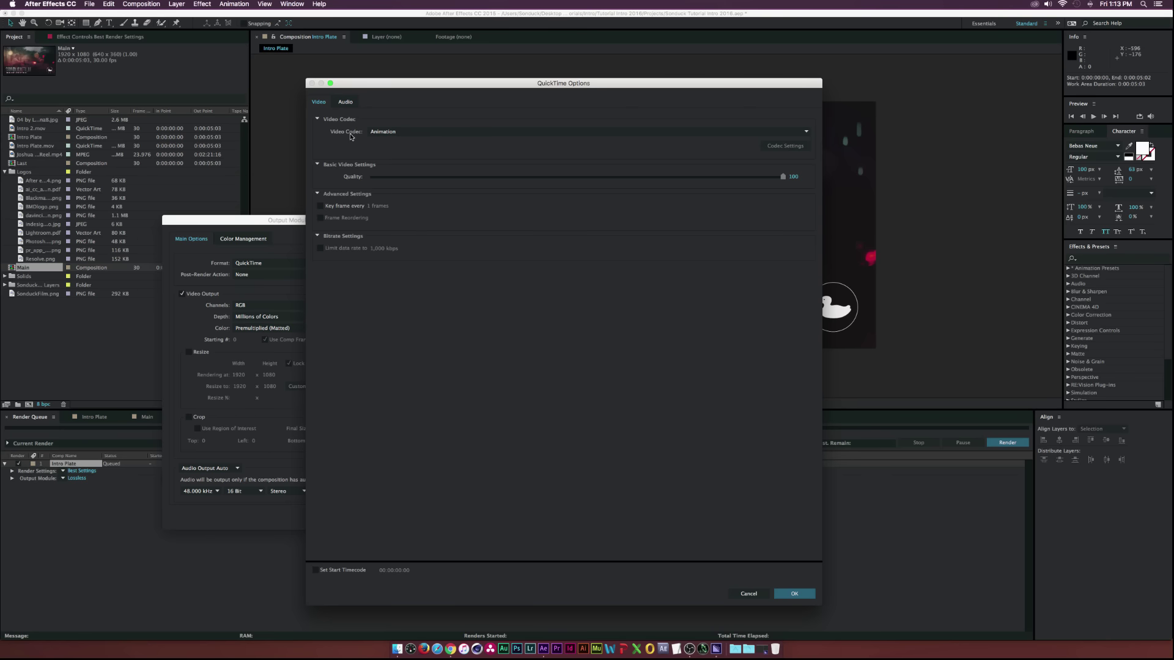
click(386, 131)
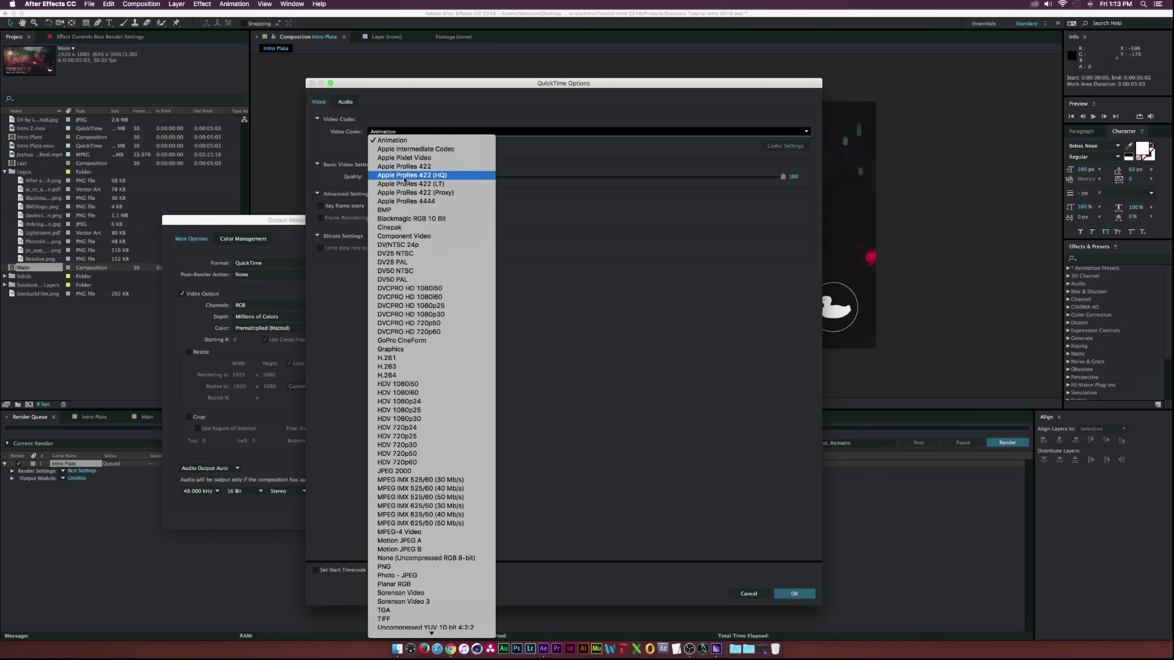
click(437, 175)
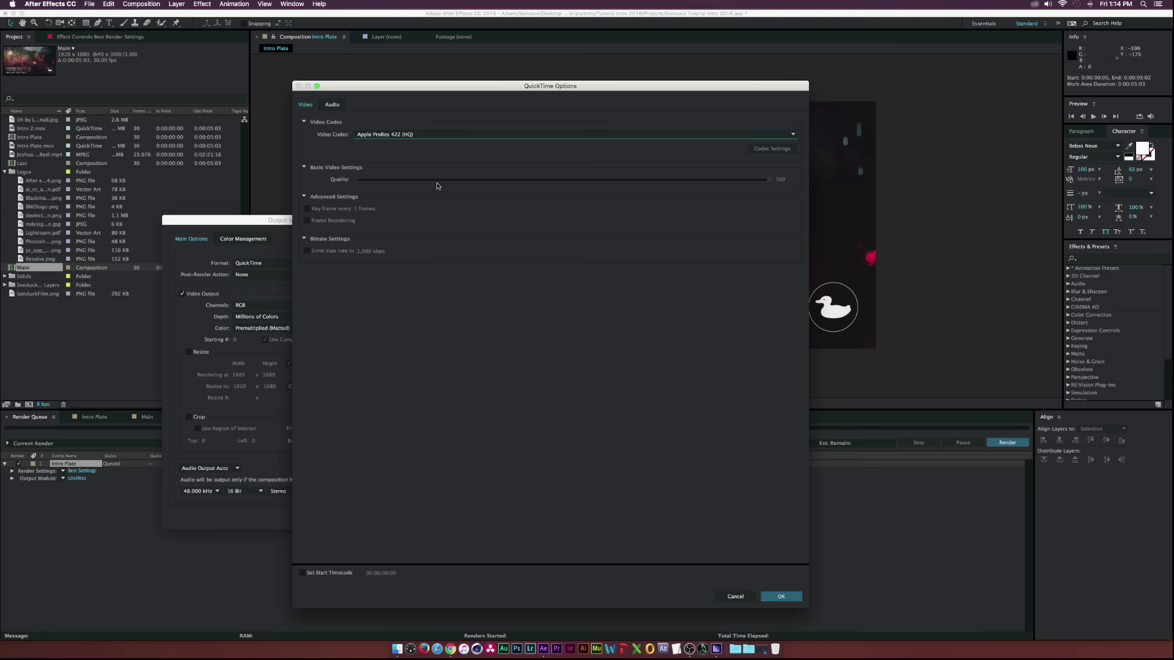
click(774, 596)
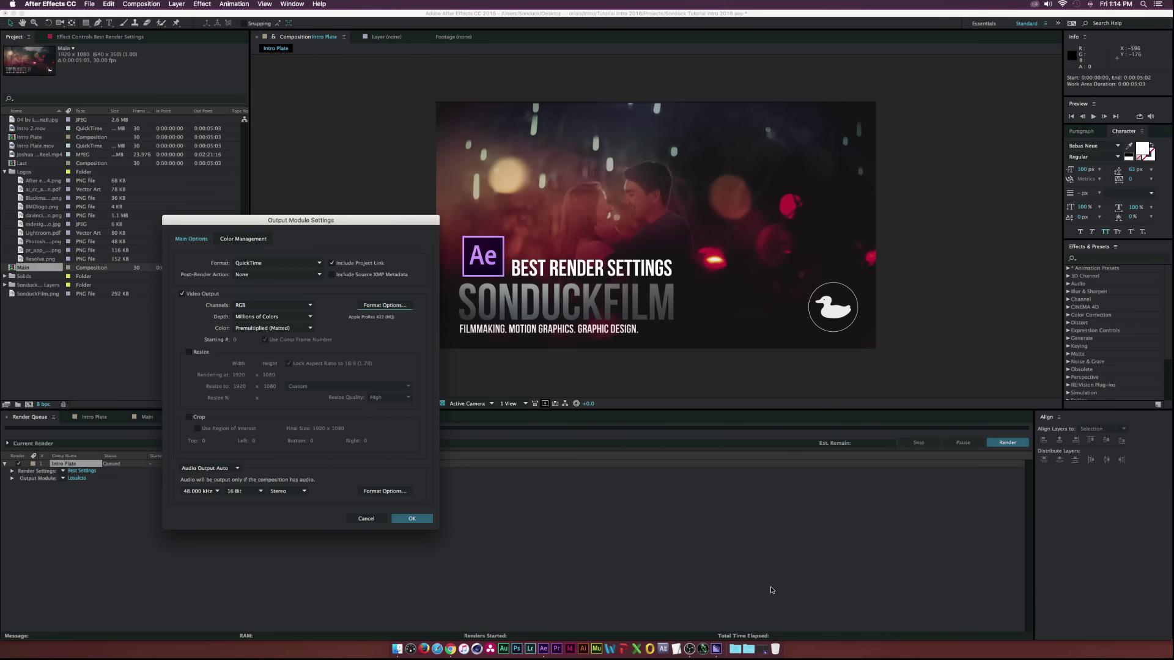
Apply the QuickTime output module and keep the existing output file location
click(411, 519)
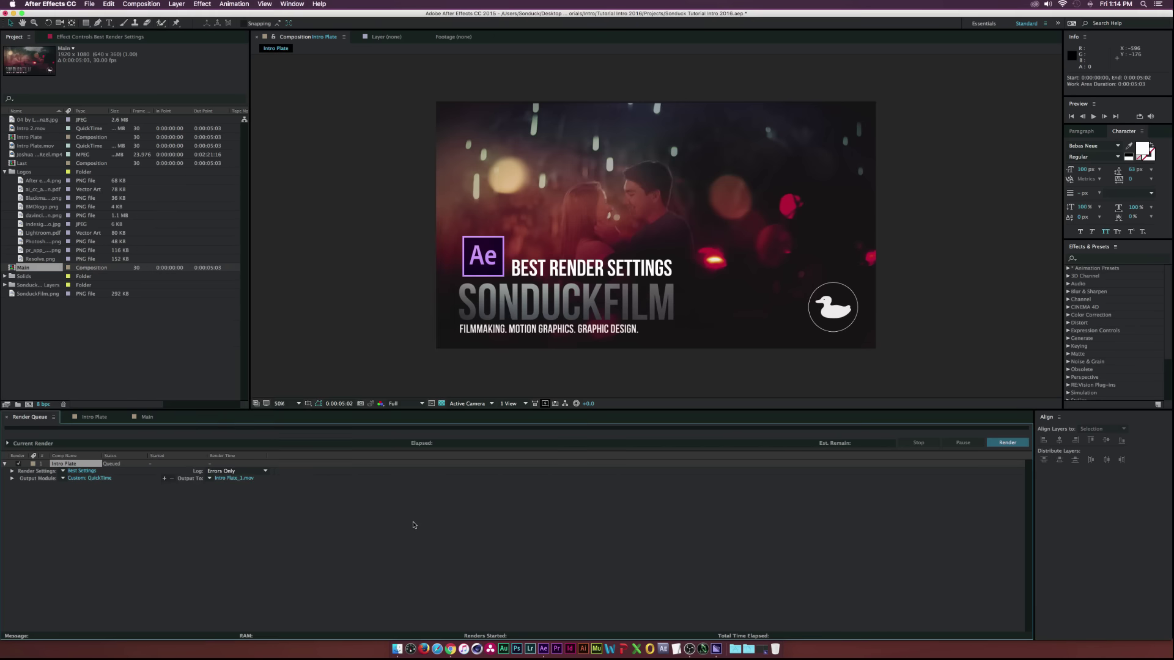
click(232, 481)
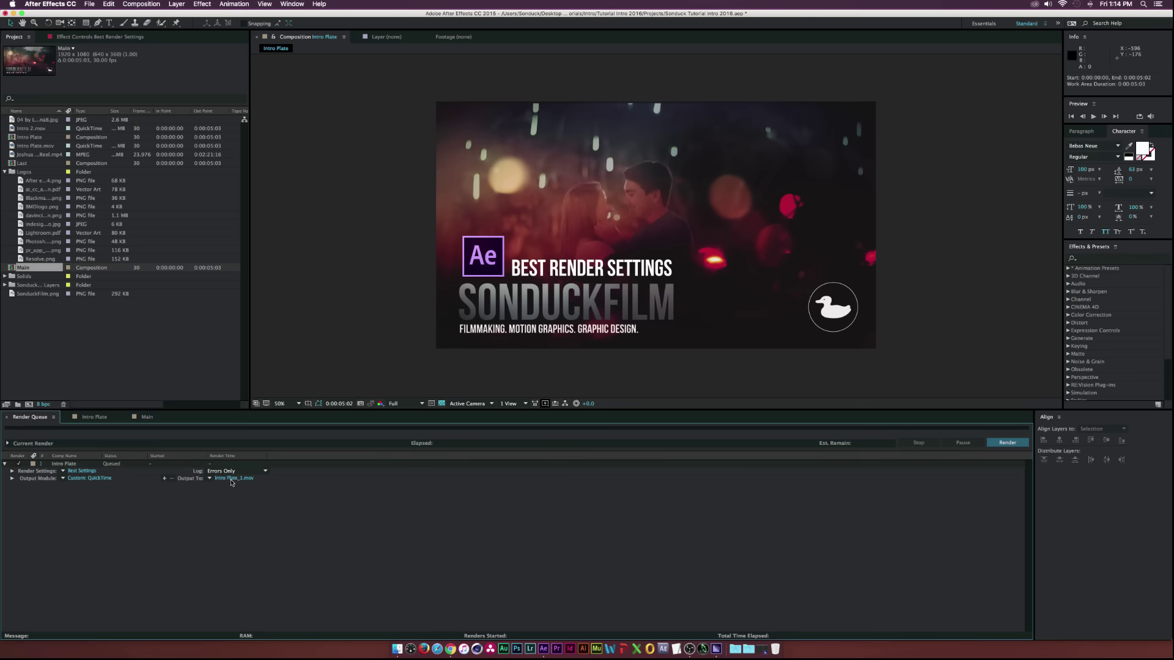
click(696, 567)
Add the Intro Plate comp to the Adobe Media Encoder queue and switch to Media Encoder
click(91, 417)
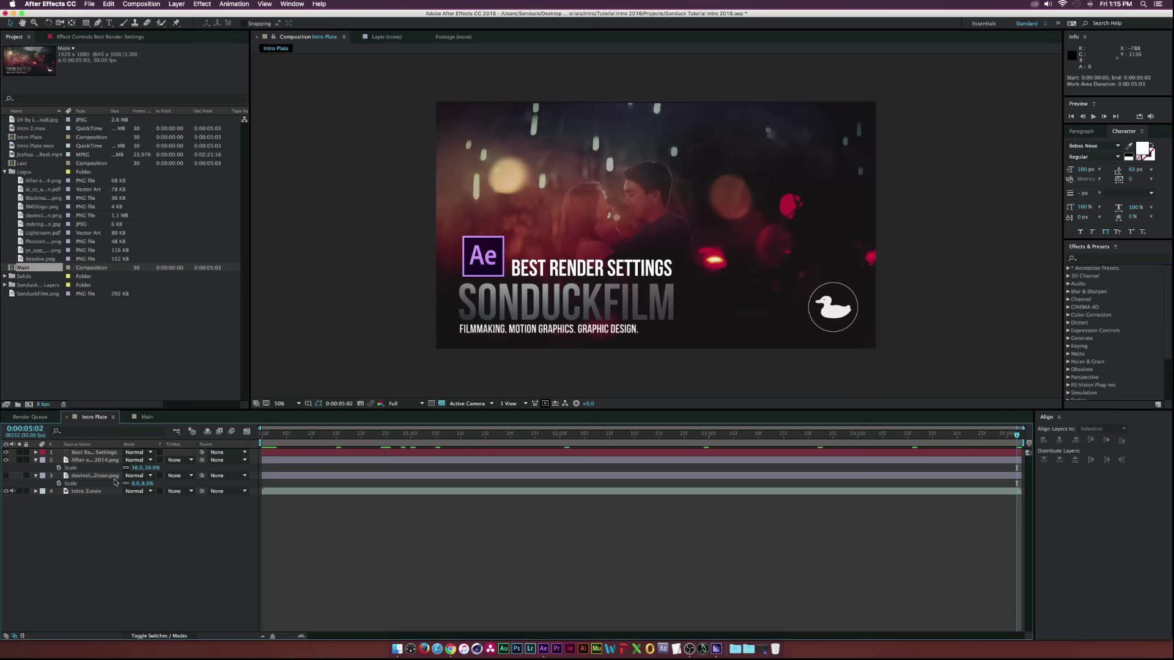
click(142, 4)
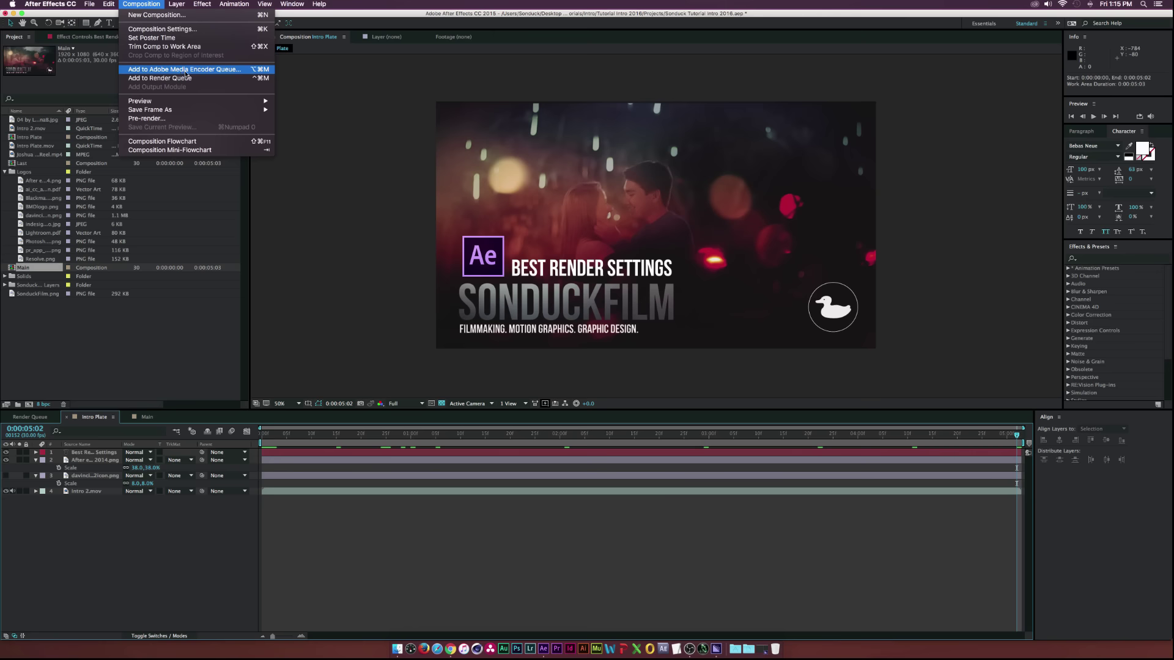
click(205, 71)
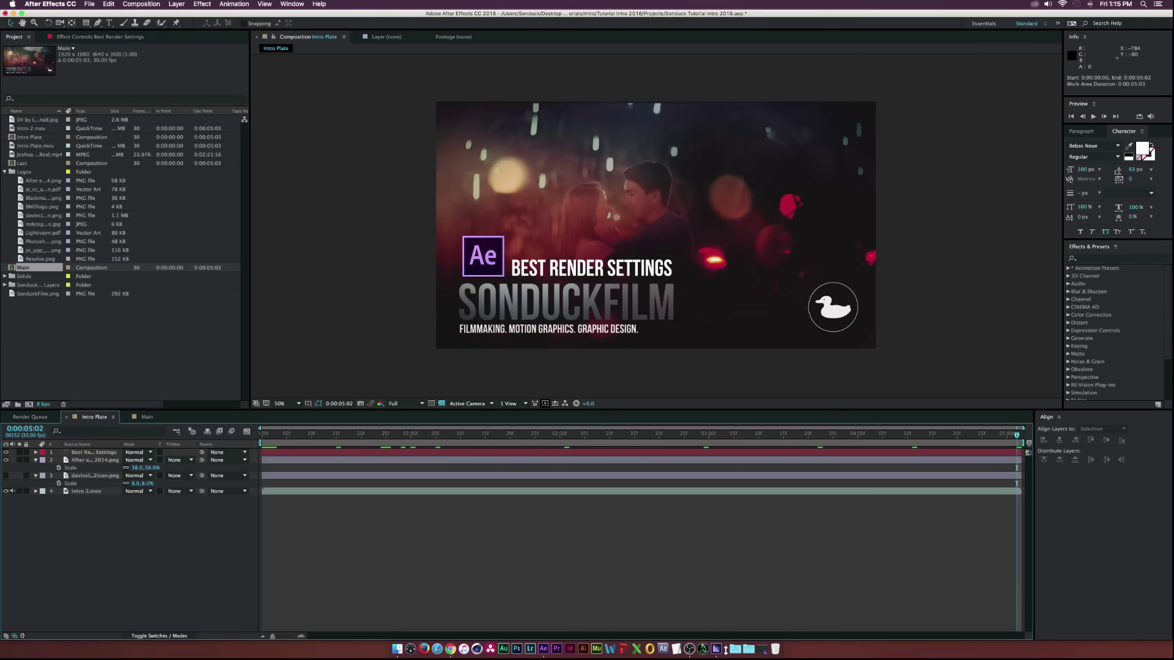
click(718, 650)
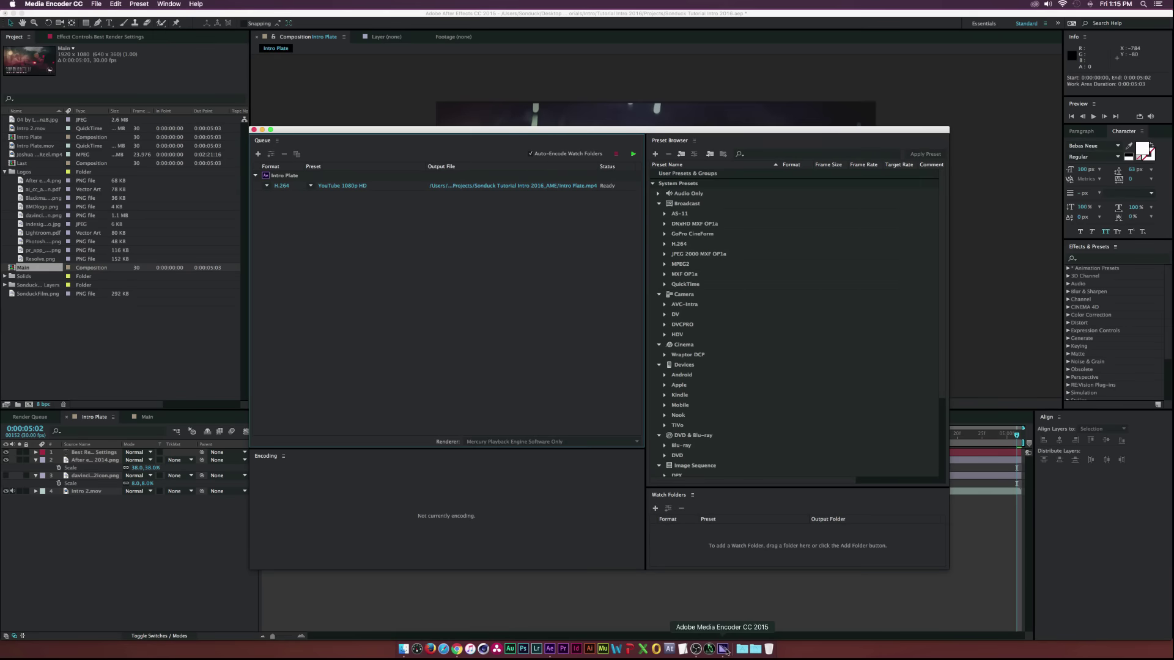
Confirm H.264 format and YouTube 1080p HD preset for Intro Plate, then open Export Settings
click(267, 186)
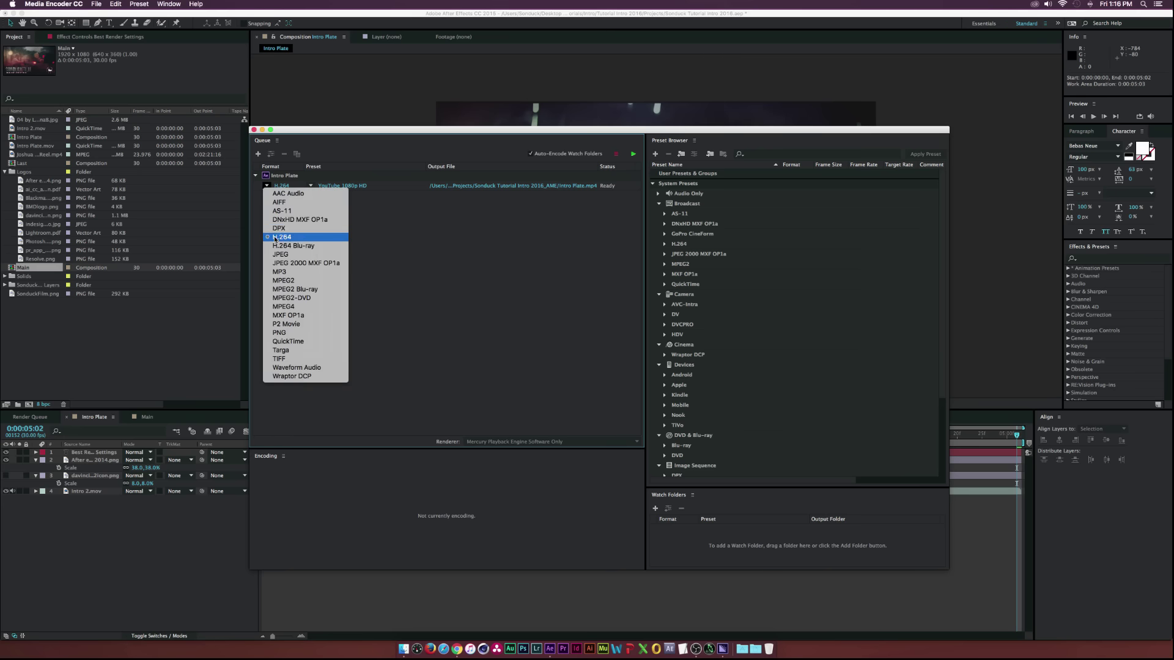
click(370, 220)
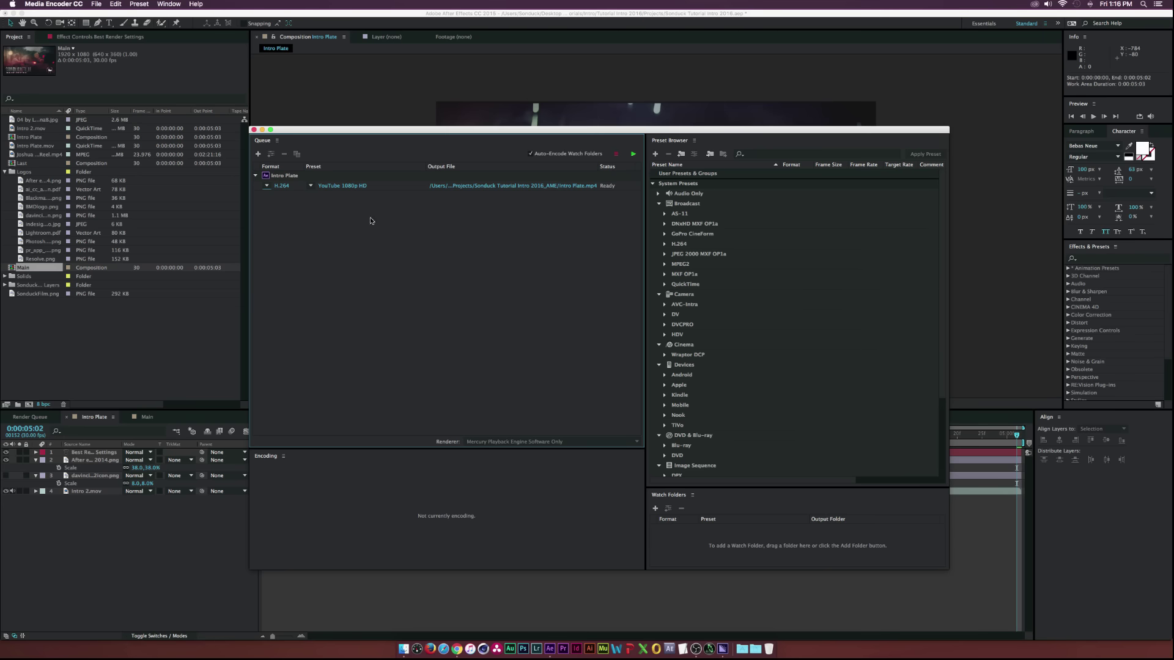
click(311, 184)
scroll(364, 257, up, 5)
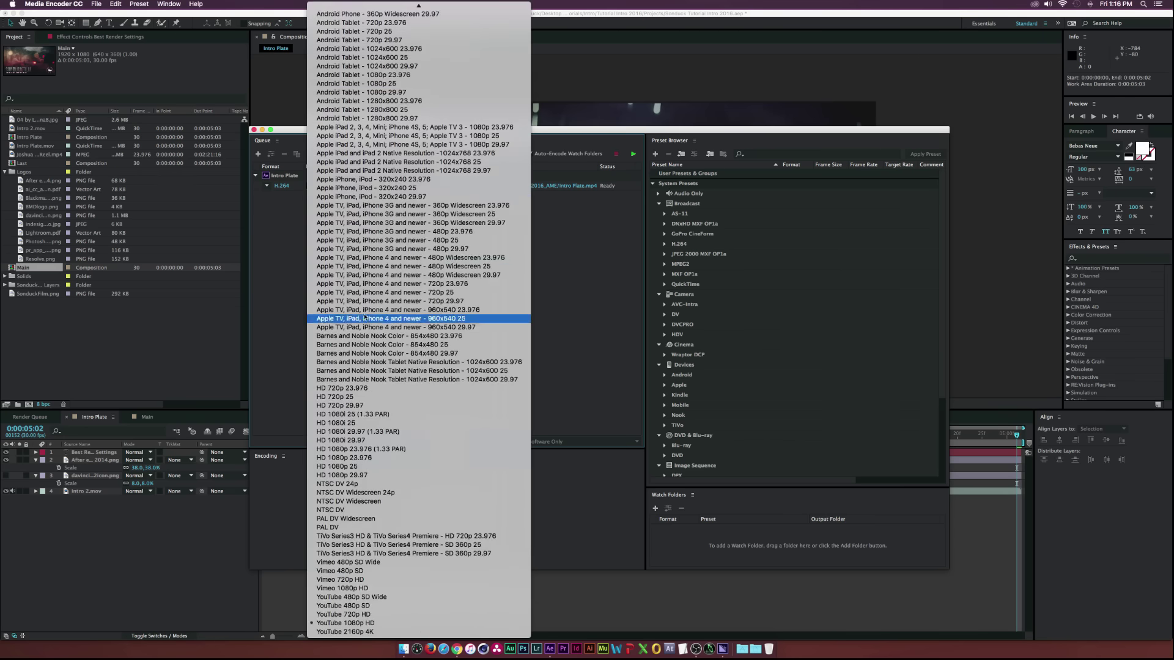
click(349, 623)
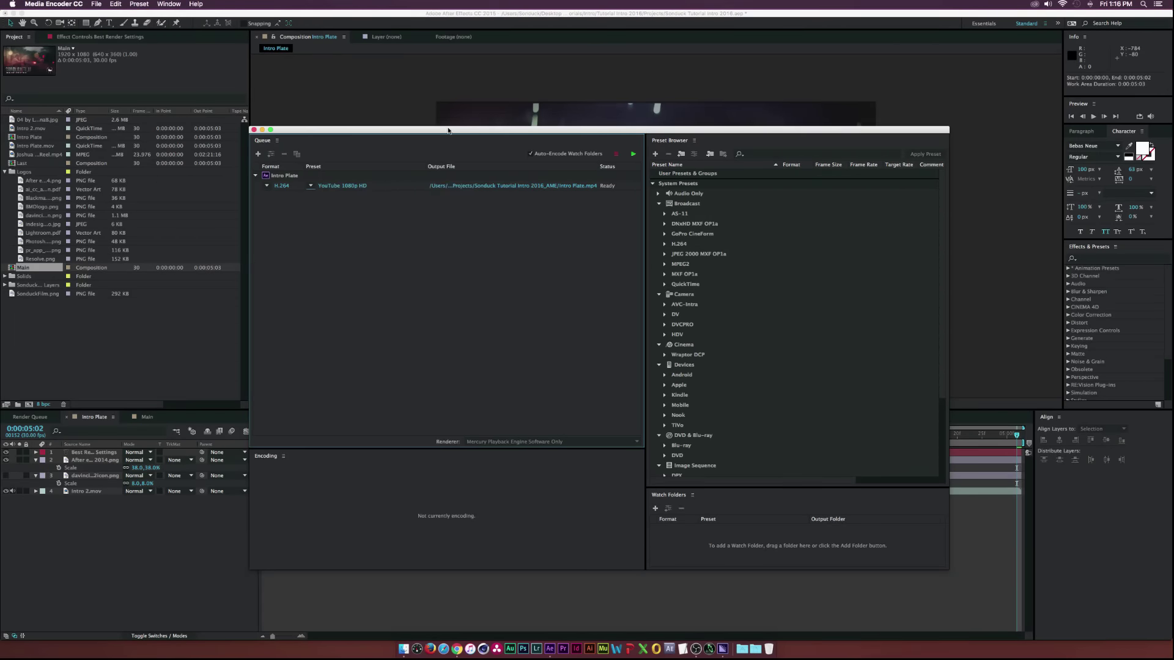
drag(439, 133, 428, 118)
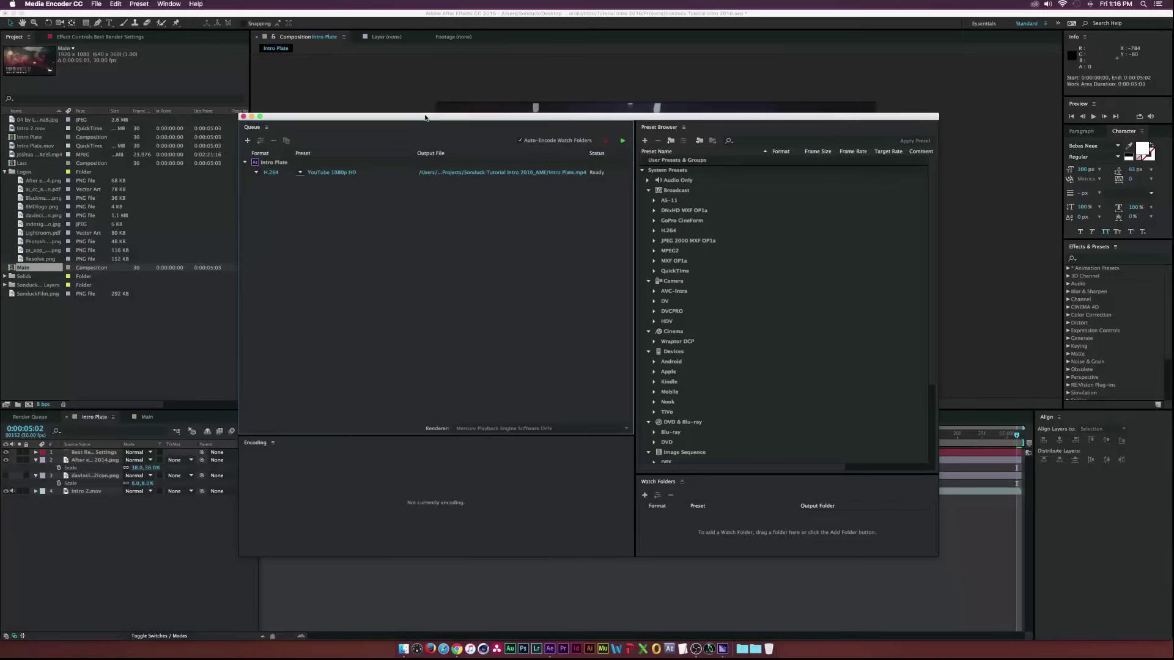
click(328, 171)
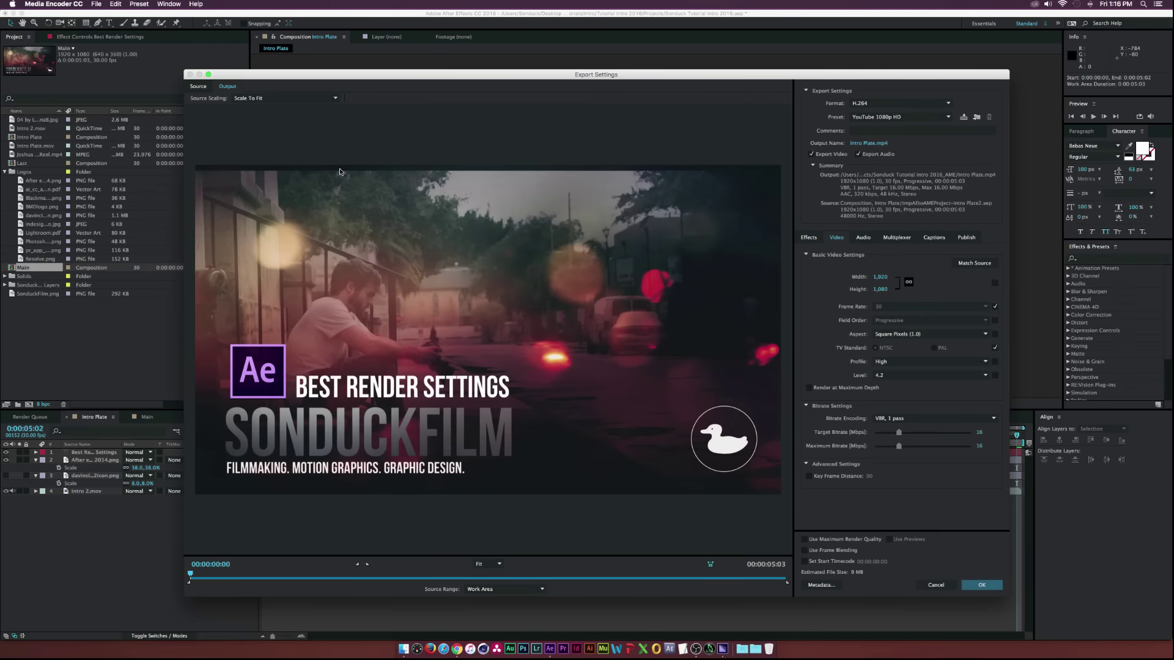
Set Target and Maximum Bitrate to 4 Mbps and accept the export settings
drag(430, 75, 269, 31)
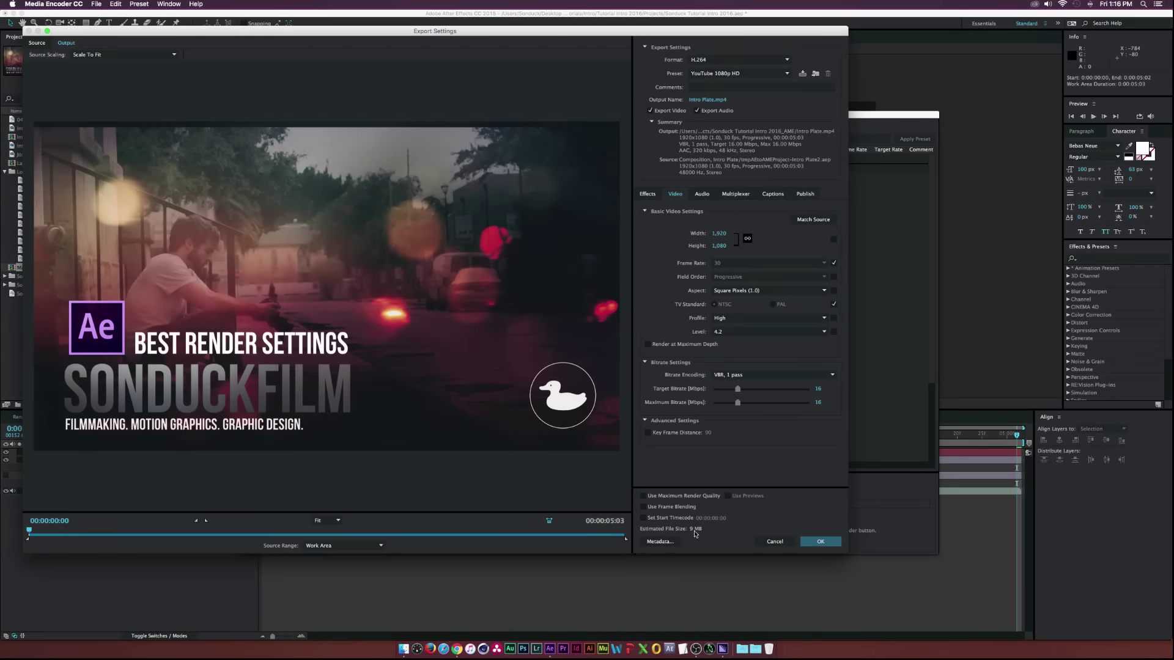
click(818, 389)
text(4)
key(Return)
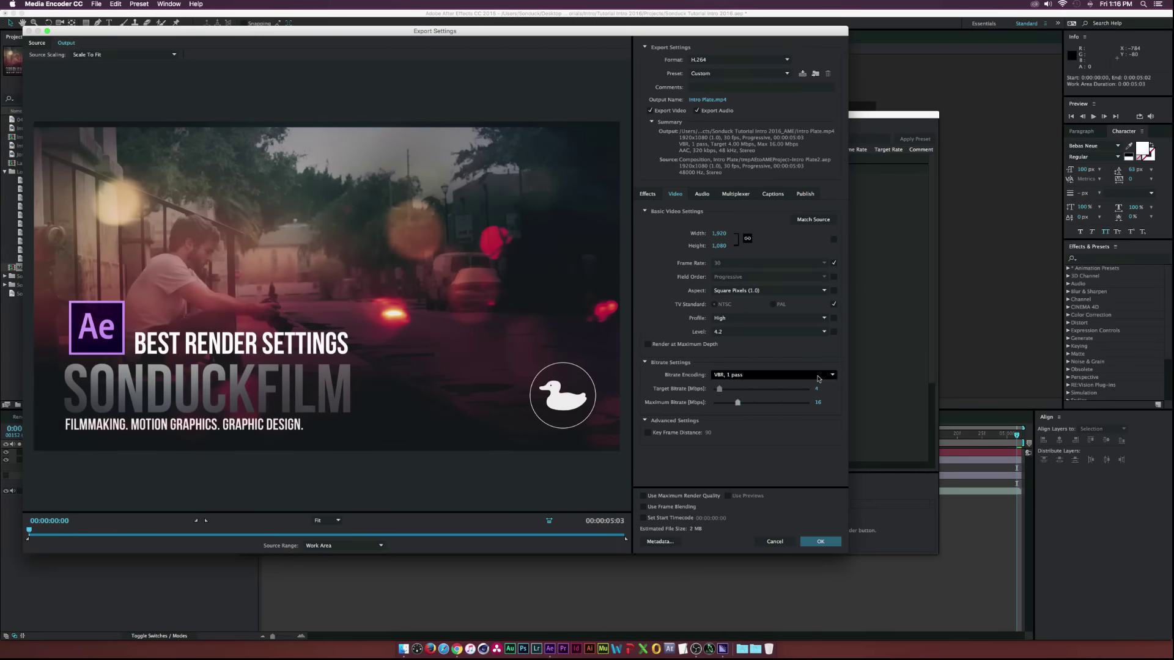
click(818, 402)
text(4)
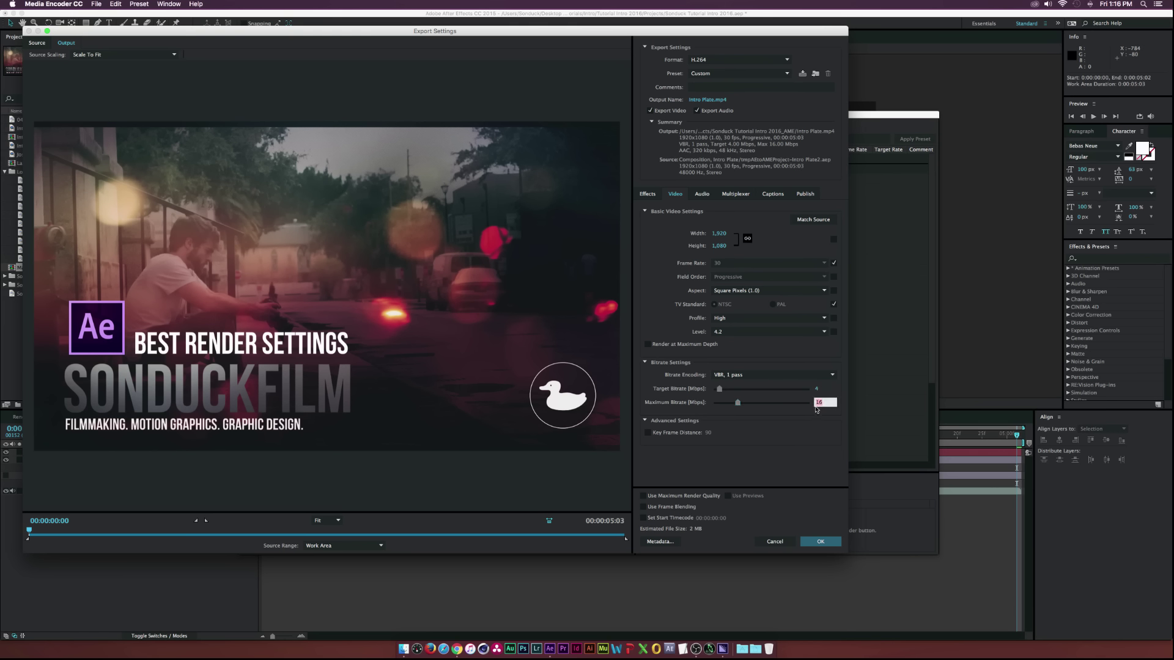
key(Return)
click(805, 543)
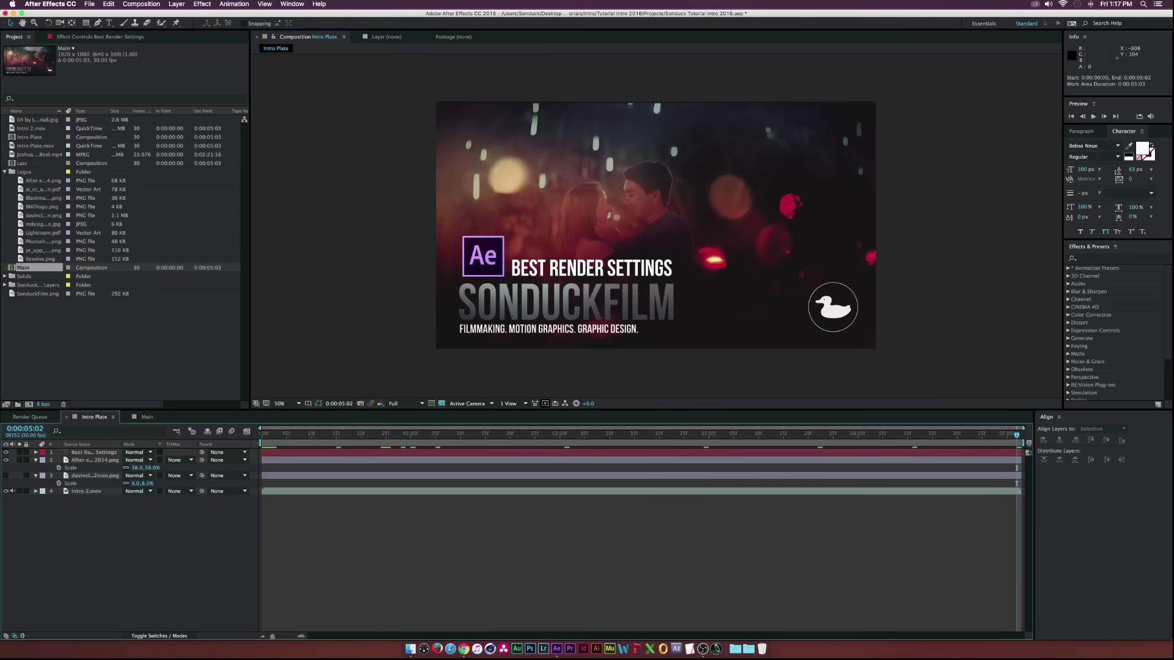
Switch to the Chrome window showing the YouTube channel page
key(super+Tab)
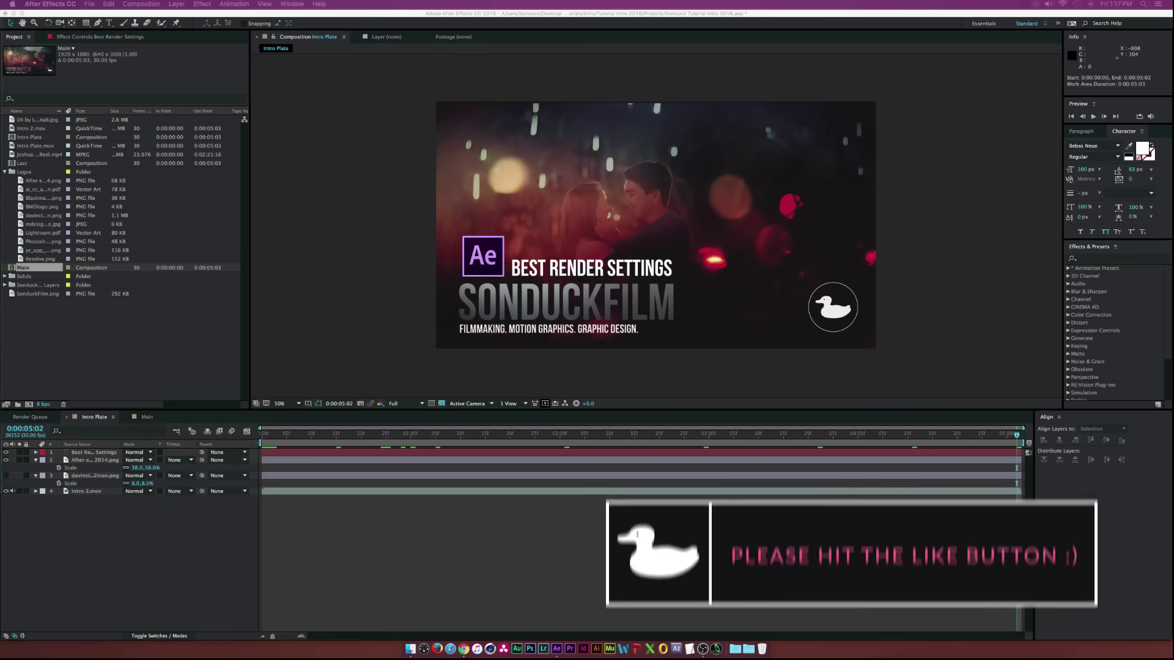